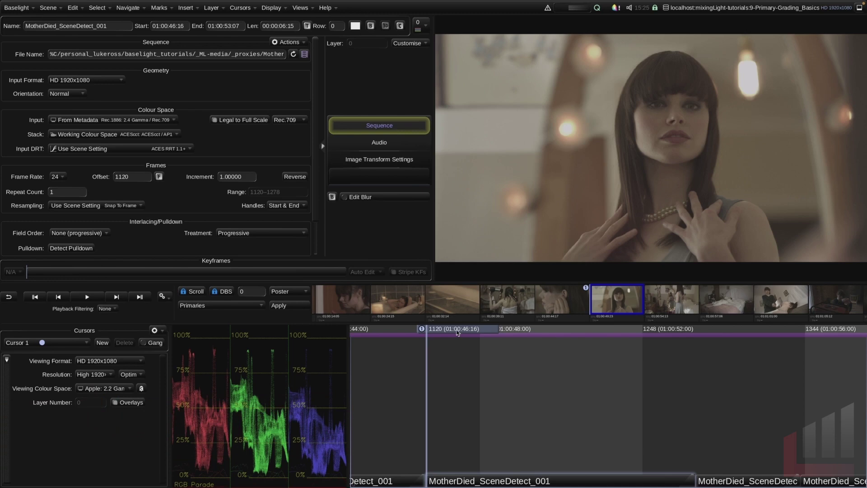
# Step: Duplicate the MotherDied_SceneDetect_001 clip onto a new row above the original
pyautogui.moveTo(457, 333); pyautogui.dragTo(501, 338)
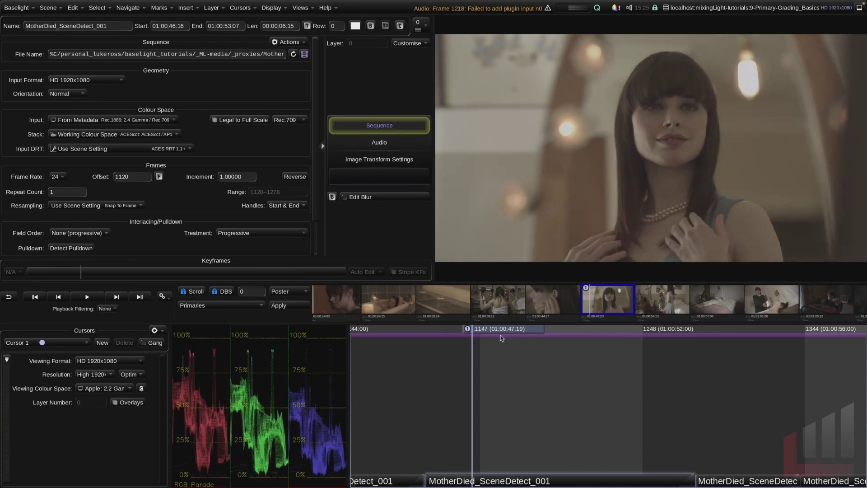
pyautogui.press('Up')
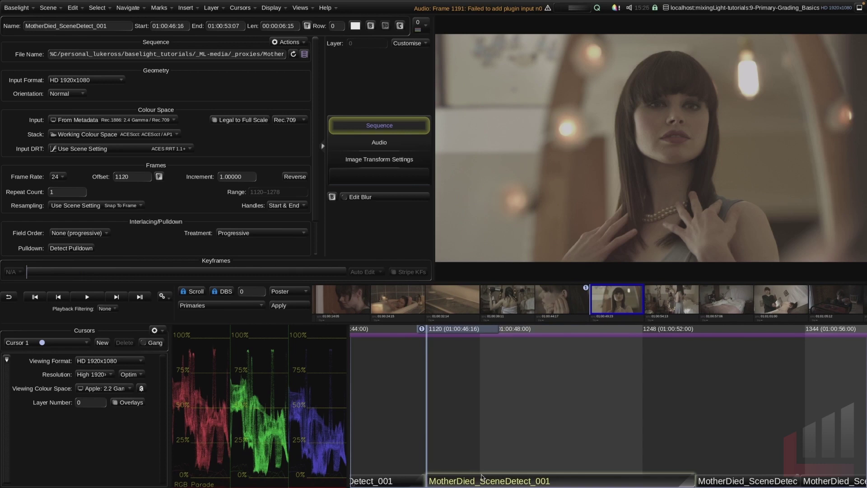
pyautogui.moveTo(482, 476); pyautogui.dragTo(497, 482)
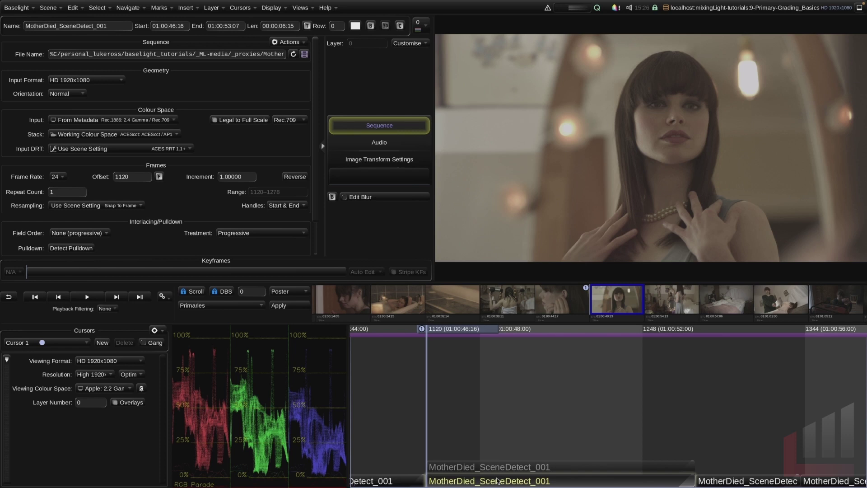
pyautogui.moveTo(498, 481); pyautogui.dragTo(501, 480)
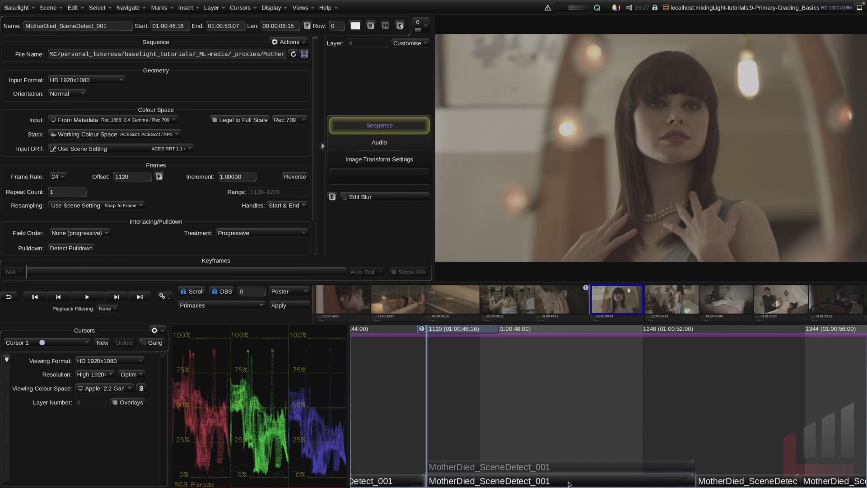
# Step: Insert a Blend layer above the original clip, set to Mix 1.0000 and Over mode
pyautogui.click(576, 470)
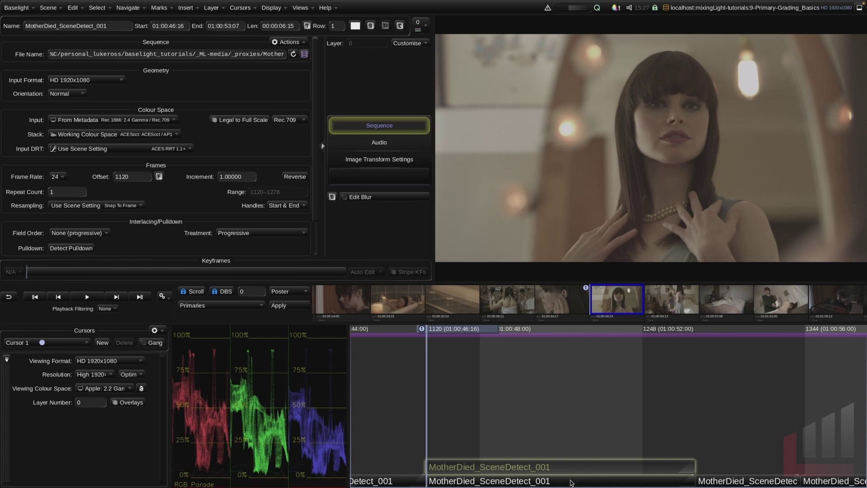
pyautogui.click(571, 480)
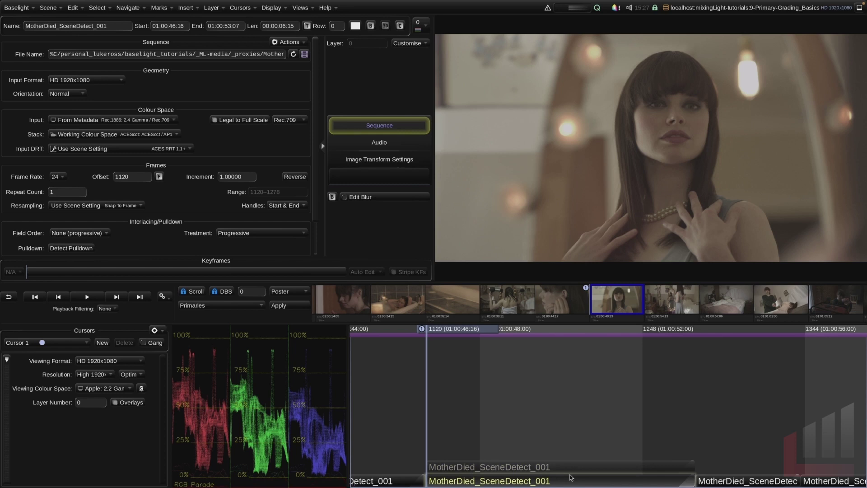
pyautogui.hotkey('ctrl', 'b')
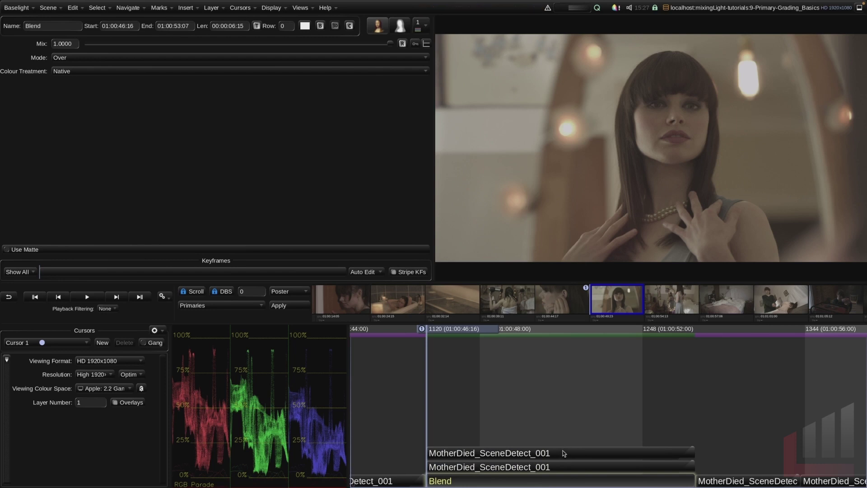
pyautogui.hotkey('ctrl', 'z')
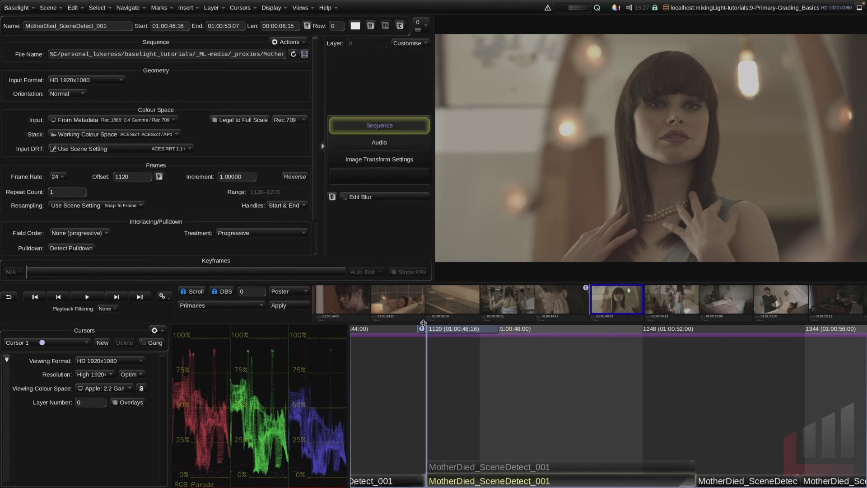
pyautogui.click(197, 11)
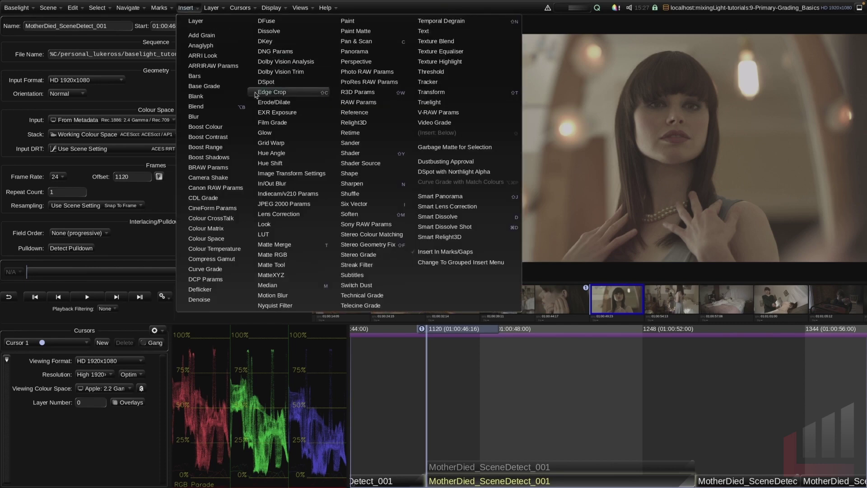
pyautogui.click(240, 106)
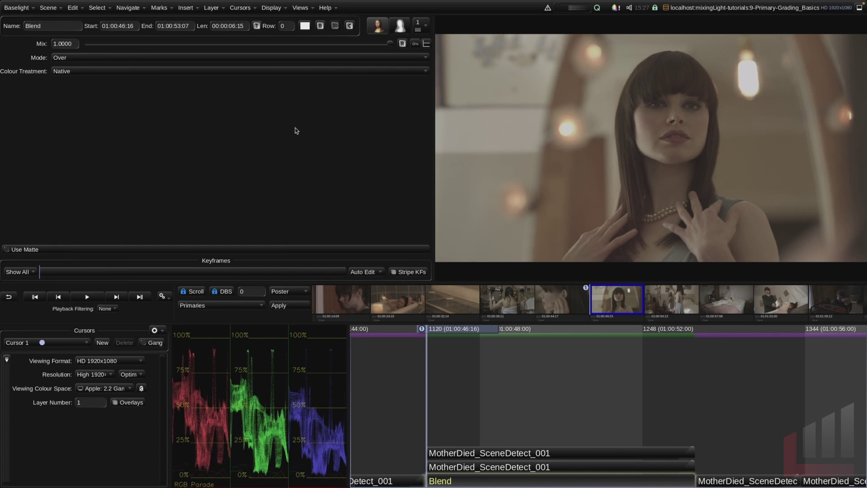
pyautogui.click(587, 467)
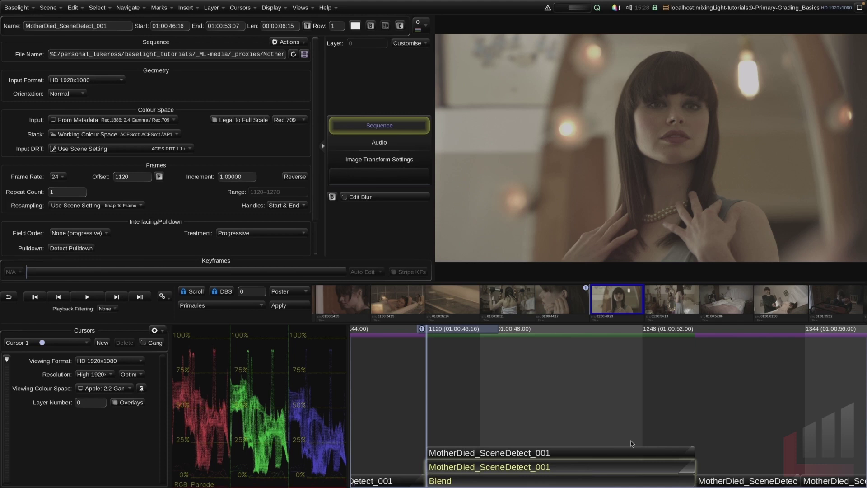
pyautogui.hotkey('ctrl', 'b')
pyautogui.hotkey('ctrl', 'b')
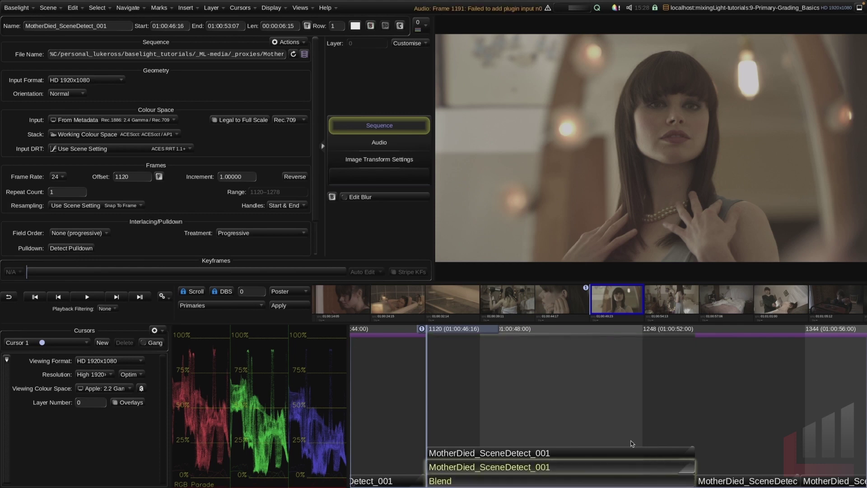
pyautogui.click(583, 480)
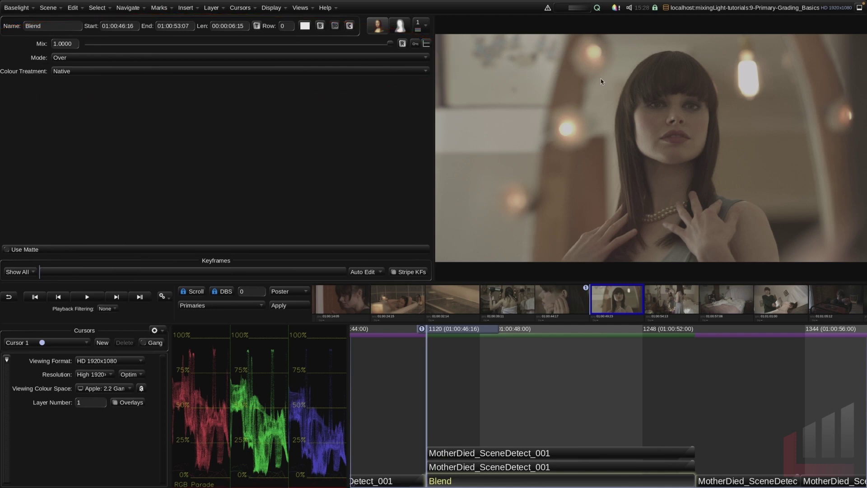
# Step: Switch the Blend layer to Screen mode at Mix 0.2205, then select the middle clip copy
pyautogui.click(90, 59)
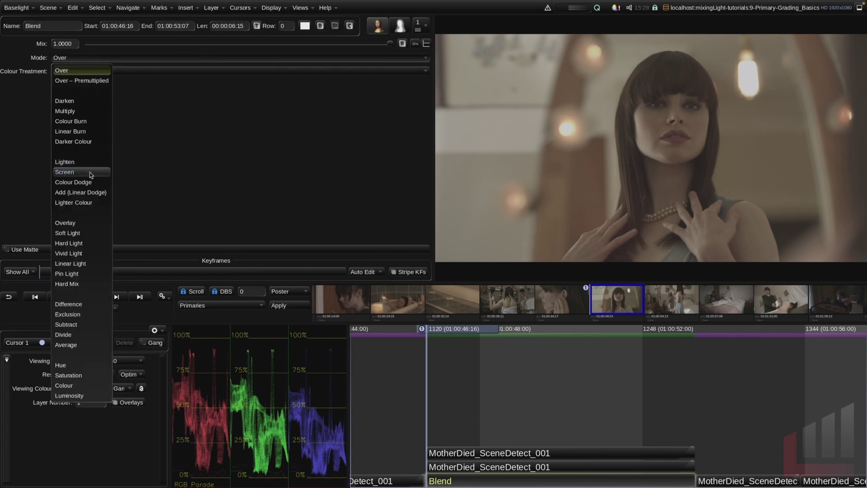
pyautogui.click(92, 173)
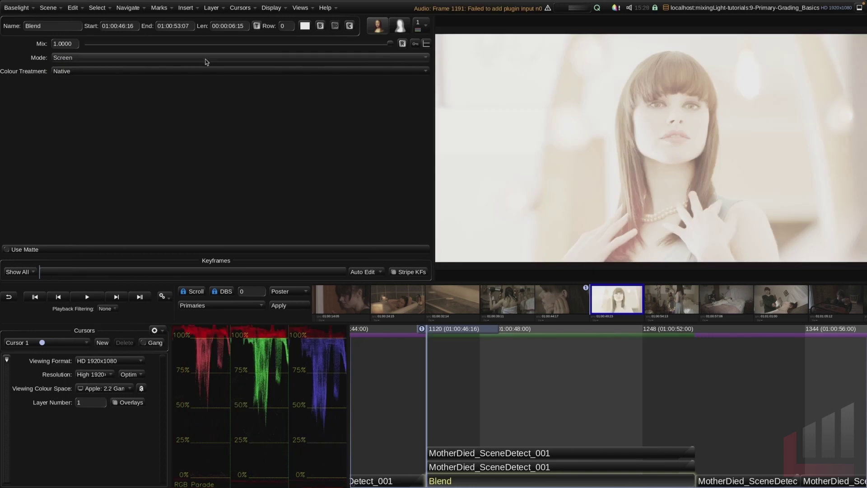
pyautogui.moveTo(391, 45); pyautogui.dragTo(153, 54)
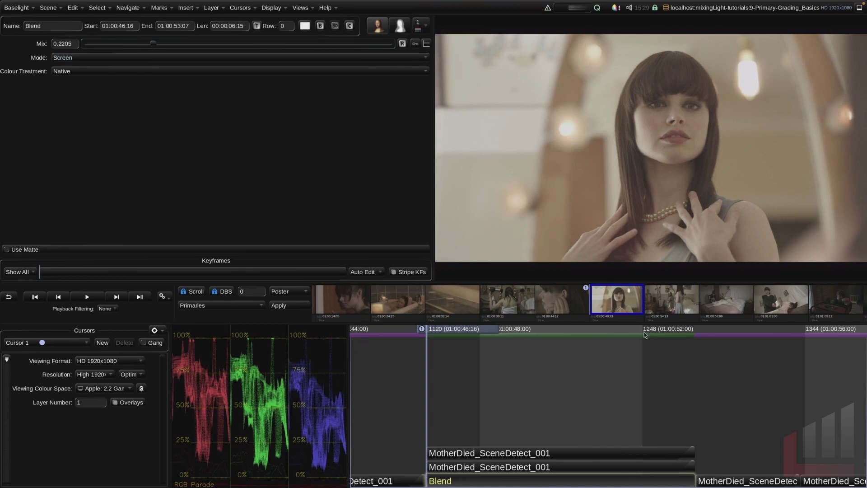
pyautogui.click(597, 469)
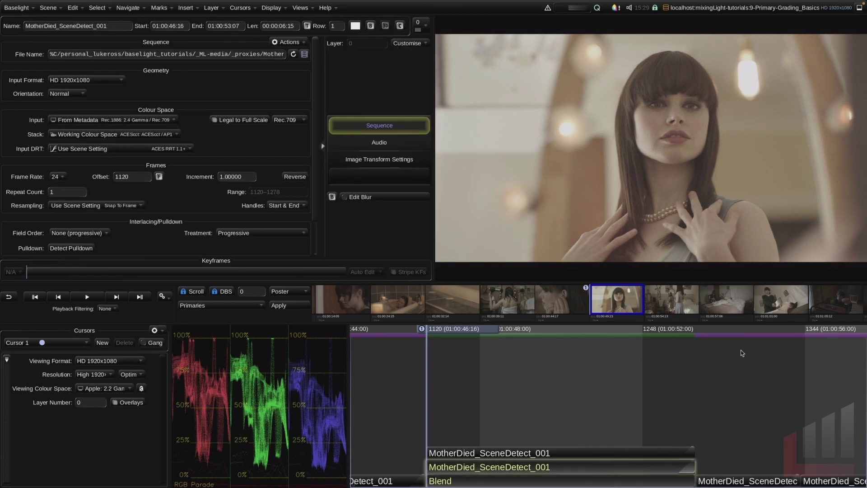
# Step: Bypass and restore the middle clip copy to compare, then show the Blend mode options again
pyautogui.hotkey('ctrl', 'b')
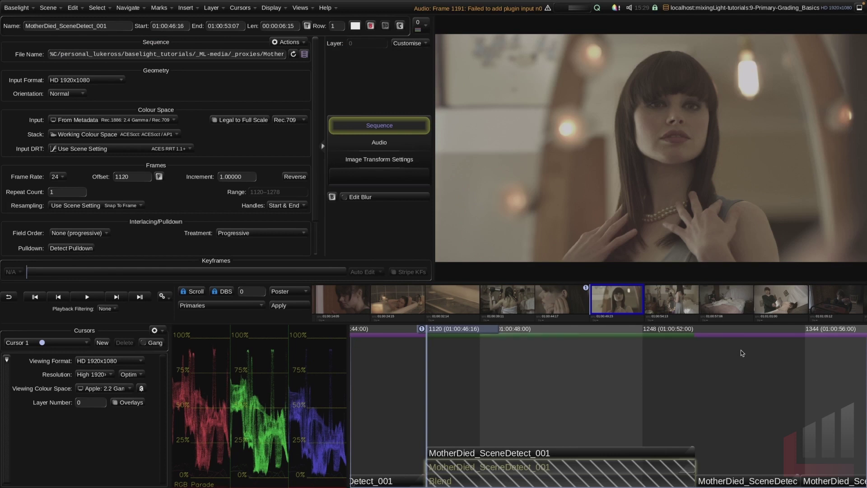
pyautogui.hotkey('ctrl', 'z')
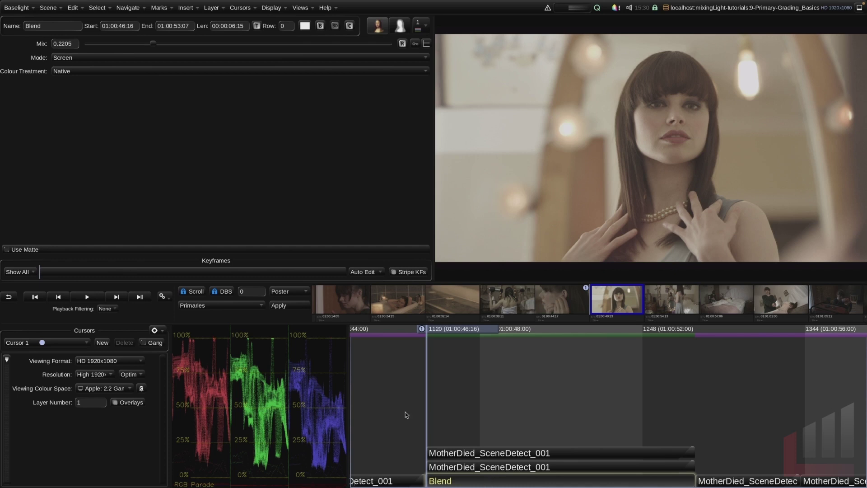
pyautogui.click(112, 54)
# Step: Delete the clip copy and Blend layer, then add a grade layer with Balance raised to 1.467
pyautogui.click(516, 469)
pyautogui.press('Delete')
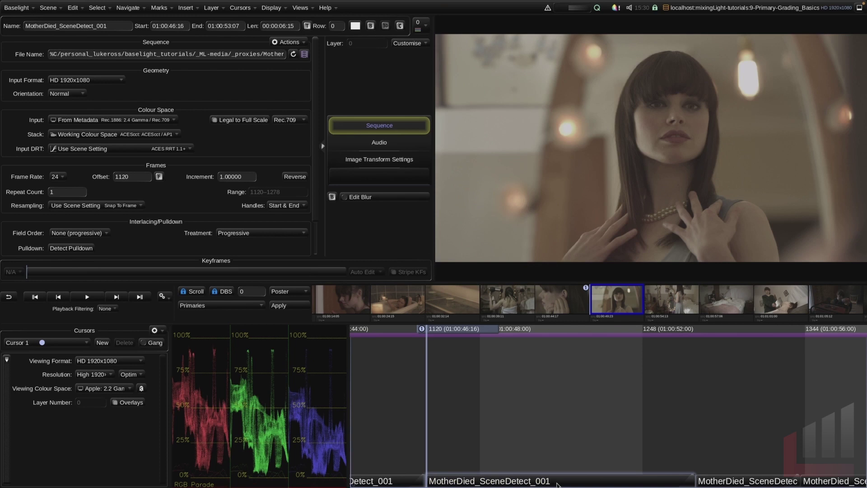
pyautogui.click(559, 485)
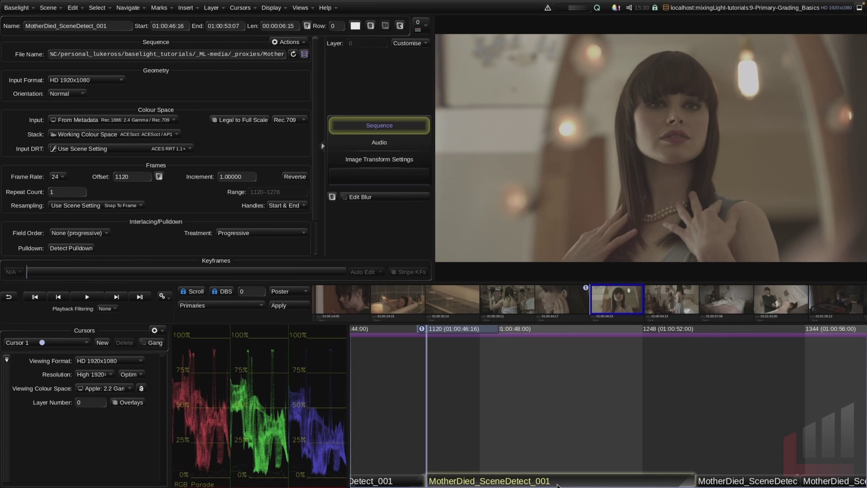
pyautogui.doubleClick(559, 485)
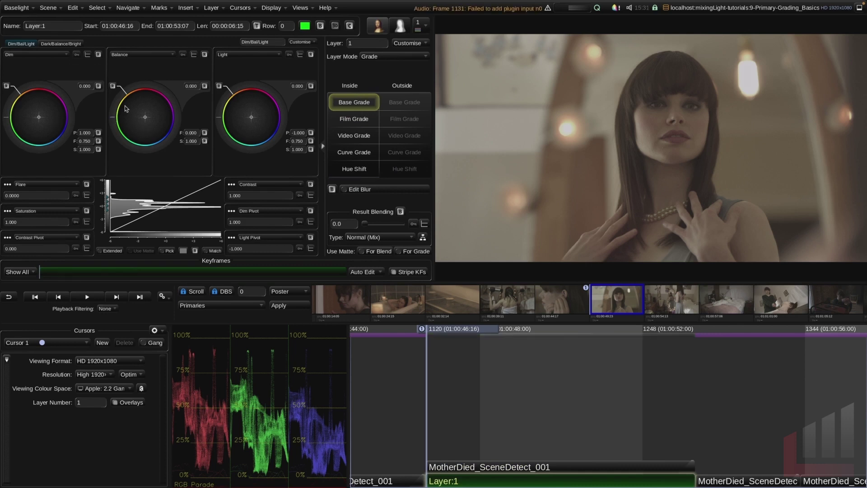
pyautogui.moveTo(126, 109); pyautogui.dragTo(291, 186)
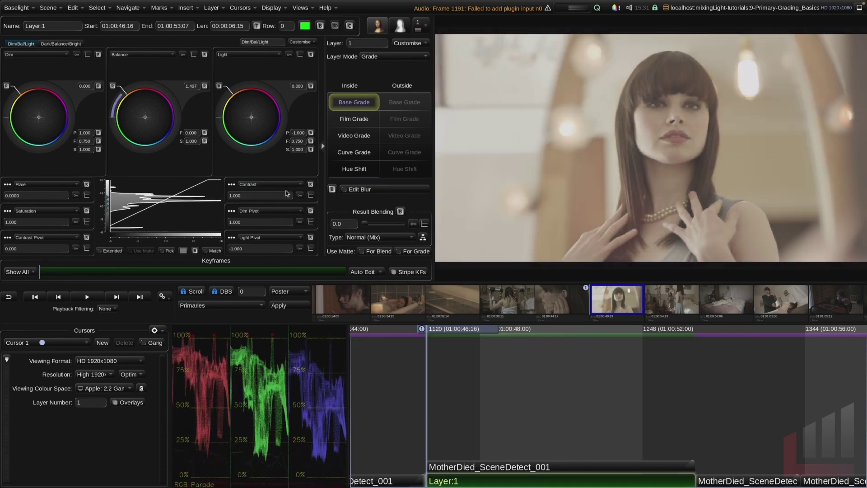
# Step: Rename the new grade layer to 'Increase Exposure'
pyautogui.doubleClick(41, 25)
pyautogui.write('Increase Exposure')
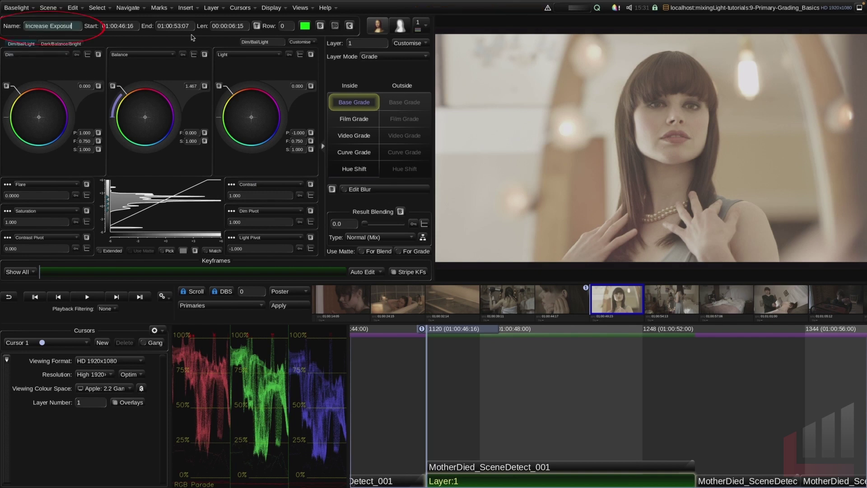
pyautogui.press('Return')
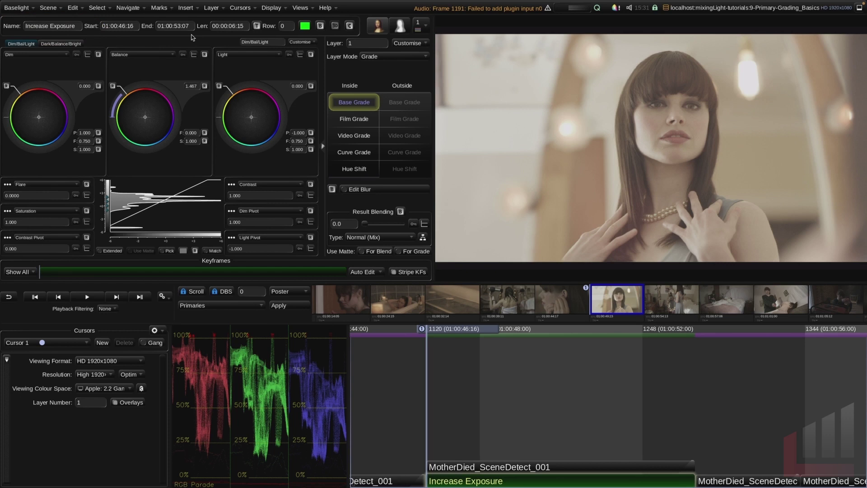
# Step: Add a Video Grade layer named 'Green Layer' with its gamma pushed strongly green
pyautogui.hotkey('ctrl', 'l')
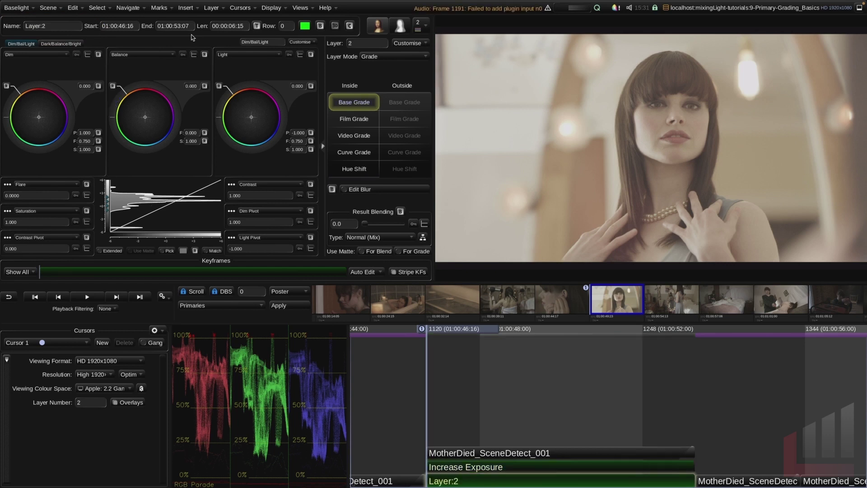
pyautogui.click(364, 136)
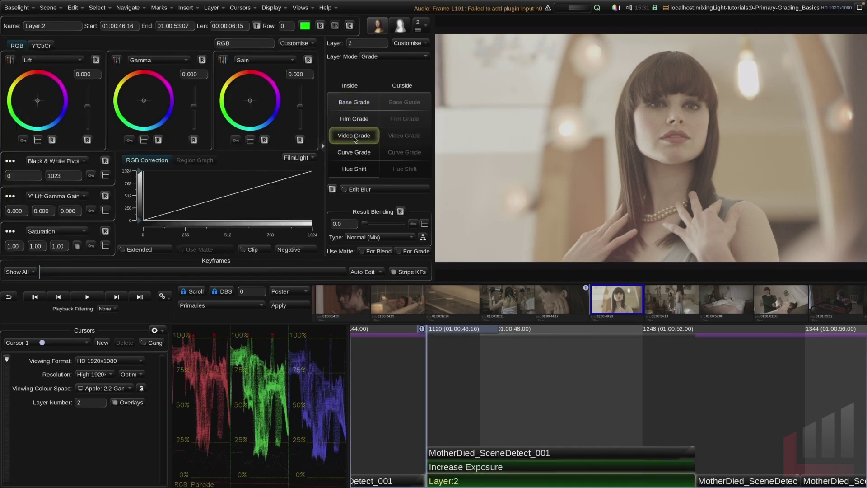
pyautogui.moveTo(143, 108); pyautogui.dragTo(142, 104)
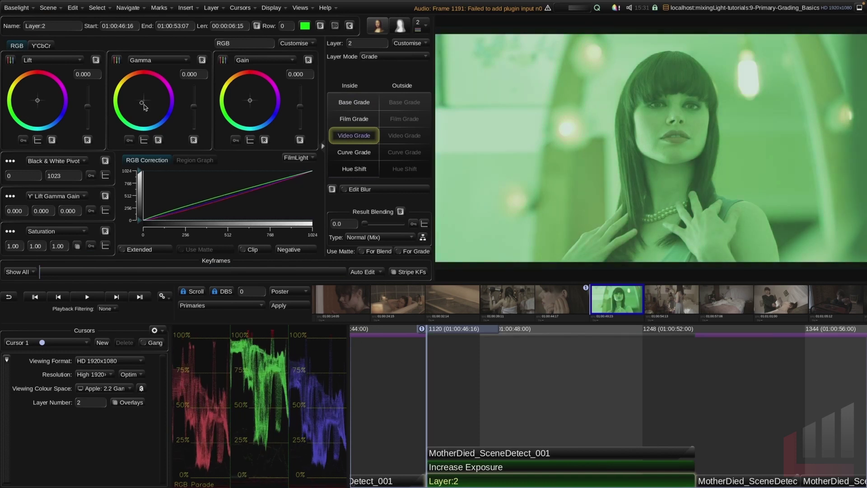
pyautogui.click(60, 24)
pyautogui.write('Green Lay')
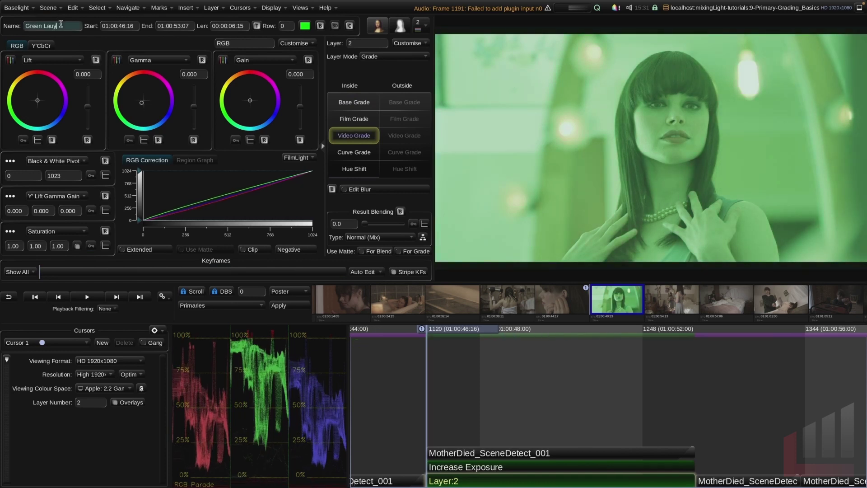
pyautogui.write('er')
pyautogui.press('Return')
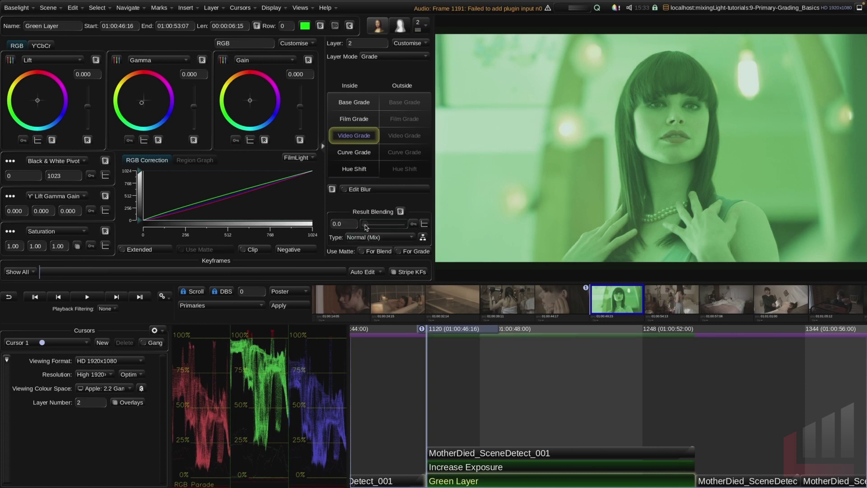
# Step: Test Result Blending at 100.0 and 77.3, leaving it at 0.0
pyautogui.moveTo(366, 227); pyautogui.dragTo(402, 228)
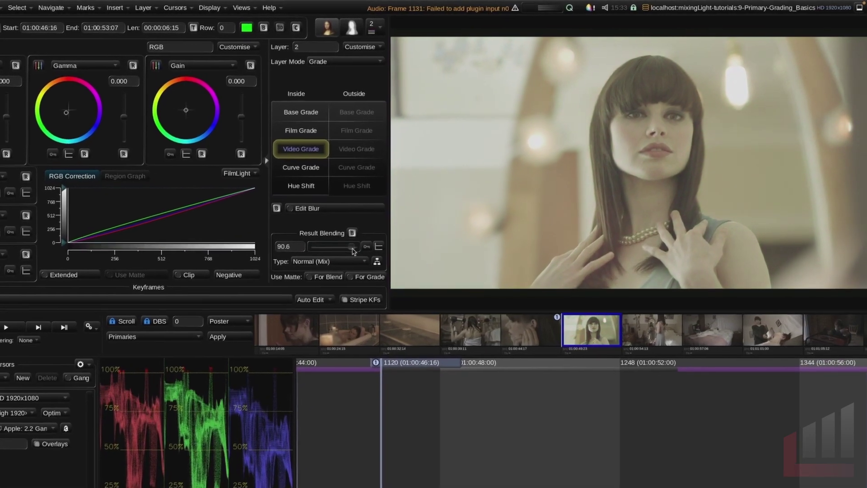
pyautogui.moveTo(353, 252); pyautogui.dragTo(356, 251)
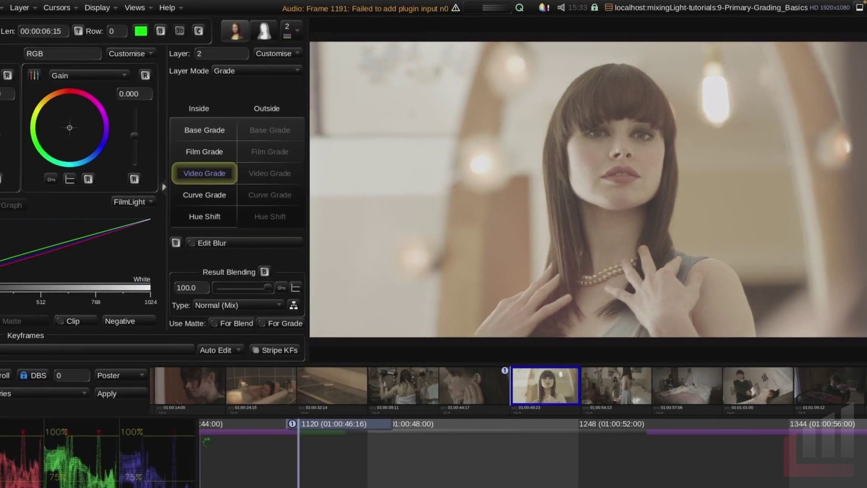
pyautogui.moveTo(268, 287); pyautogui.dragTo(256, 288)
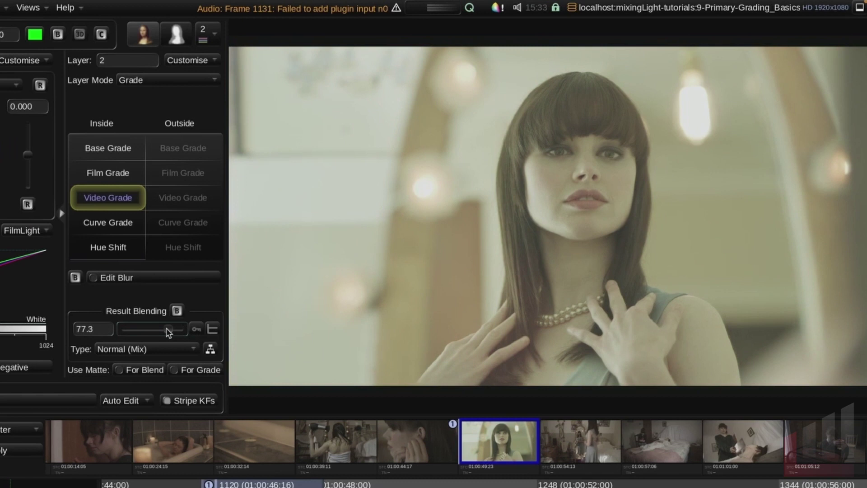
pyautogui.moveTo(168, 332); pyautogui.dragTo(118, 330)
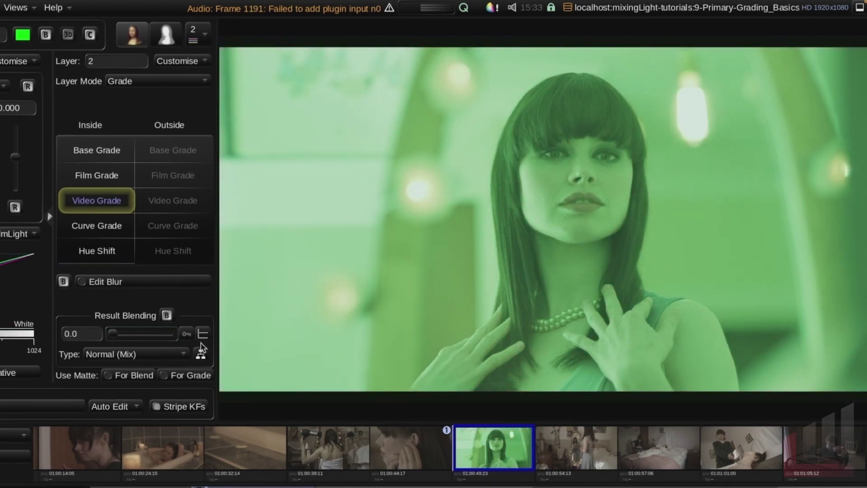
pyautogui.click(200, 356)
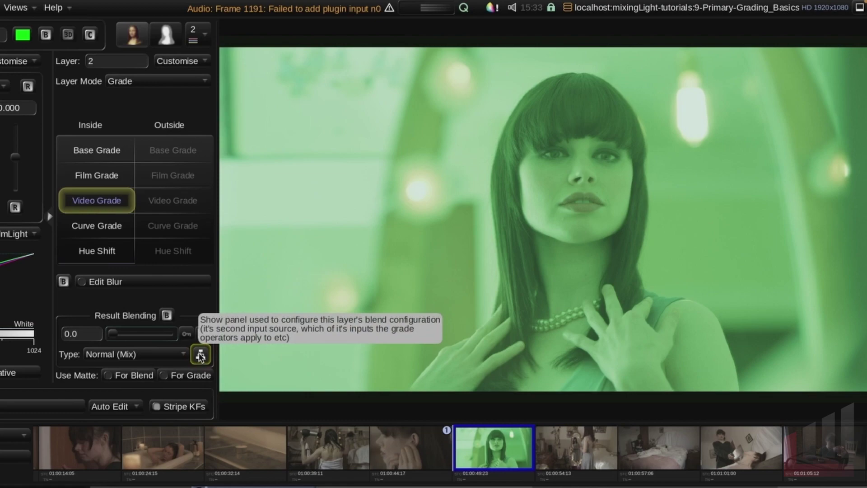
# Step: Open the Green Layer's blend configuration graph and try Mix values 33.7, 0.0, 100.0 and 73.0
pyautogui.click(201, 355)
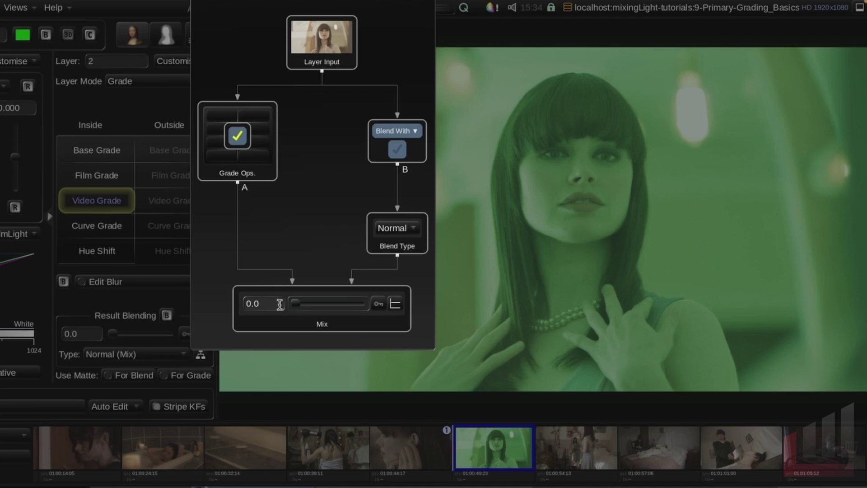
pyautogui.moveTo(295, 307); pyautogui.dragTo(297, 289)
pyautogui.moveTo(296, 308)
pyautogui.mouseDown()
pyautogui.moveTo(321, 306)
pyautogui.moveTo(283, 303)
pyautogui.mouseUp()
pyautogui.moveTo(296, 308); pyautogui.dragTo(388, 302)
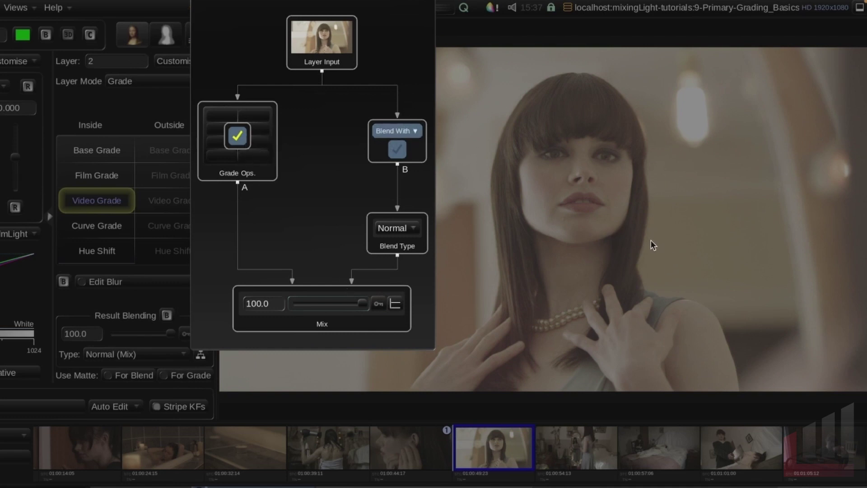
pyautogui.moveTo(362, 304)
pyautogui.mouseDown()
pyautogui.moveTo(277, 306)
pyautogui.moveTo(367, 305)
pyautogui.mouseUp()
# Step: Route Grade Ops to input B at Mix 0.0, then back to input A at Mix 48.9
pyautogui.click(400, 150)
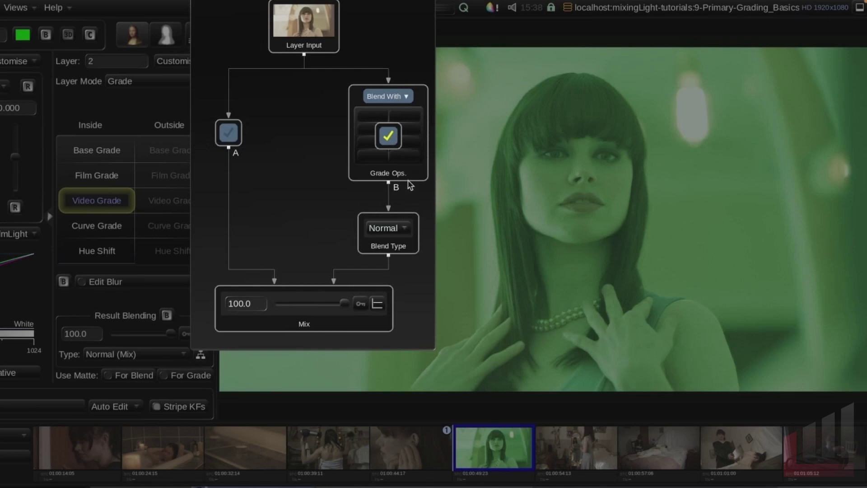
pyautogui.moveTo(343, 302); pyautogui.dragTo(273, 311)
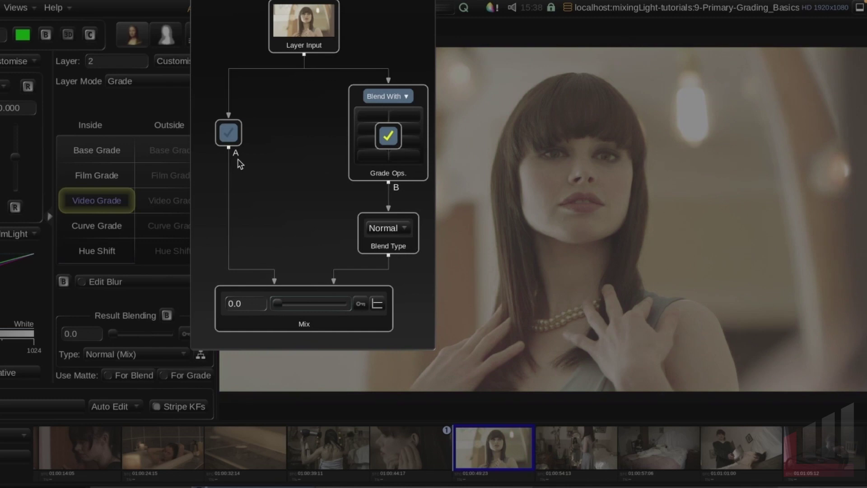
pyautogui.click(230, 133)
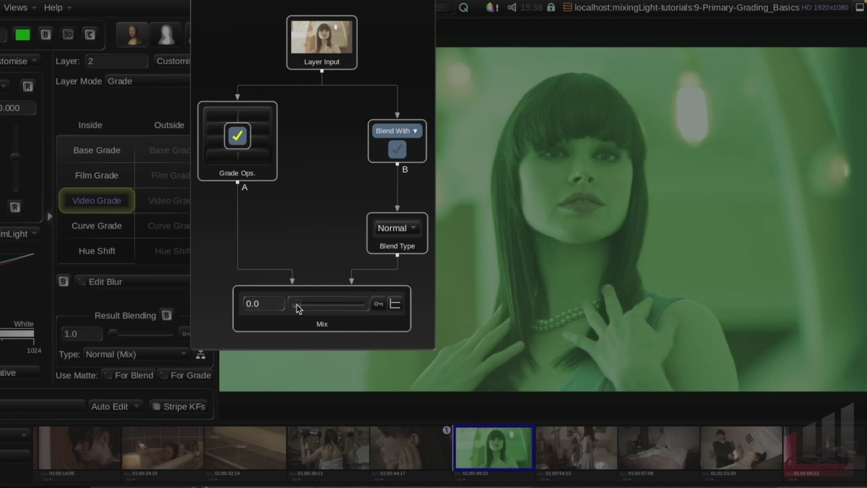
pyautogui.moveTo(299, 304)
pyautogui.mouseDown()
pyautogui.moveTo(332, 306)
pyautogui.moveTo(292, 306)
pyautogui.mouseUp()
# Step: Blend the Green Layer against the Raw Image at Mix 100.0, then close the graph
pyautogui.click(417, 136)
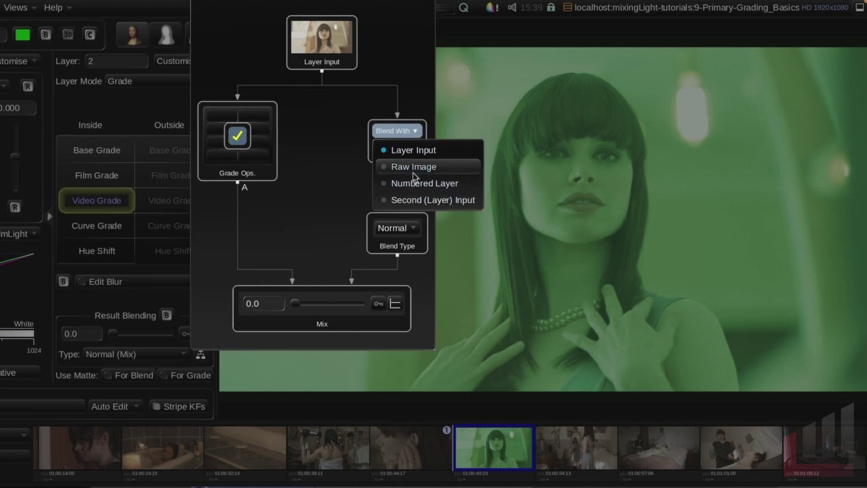
pyautogui.click(445, 168)
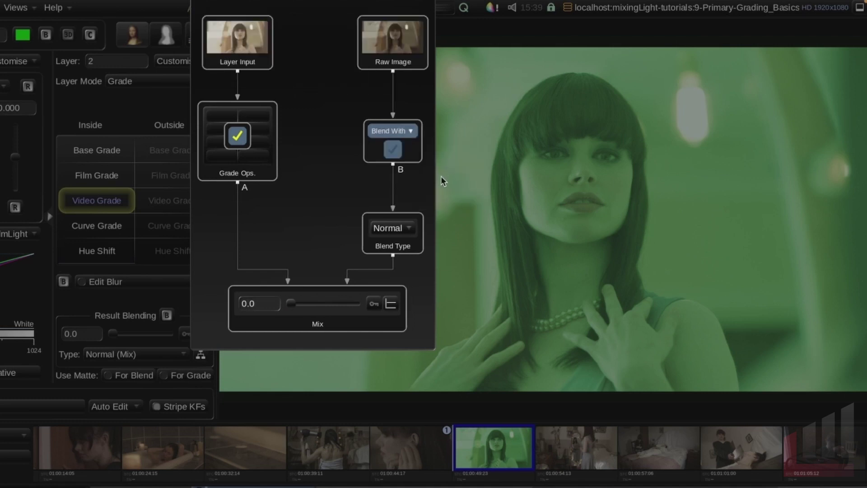
pyautogui.moveTo(292, 306); pyautogui.dragTo(393, 306)
pyautogui.press('Escape')
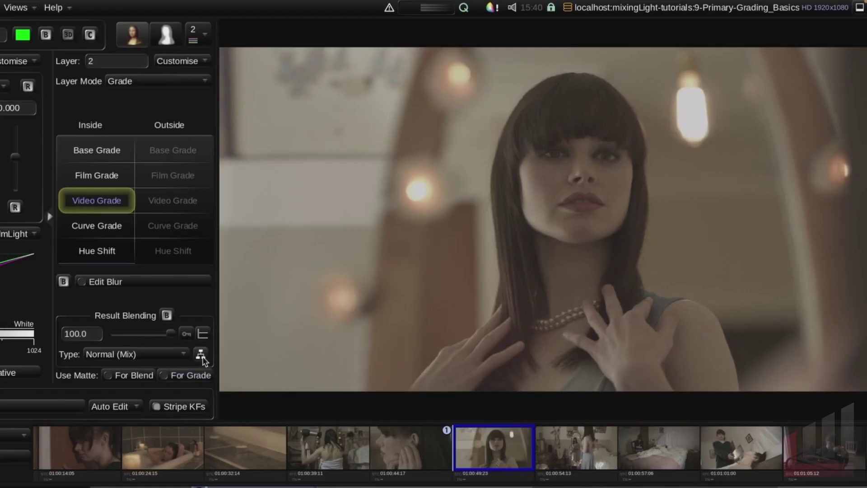
# Step: Reopen the blend graph, try Mix 38.3, then set Mix 0.0 with Blend With on Layer Input
pyautogui.click(423, 237)
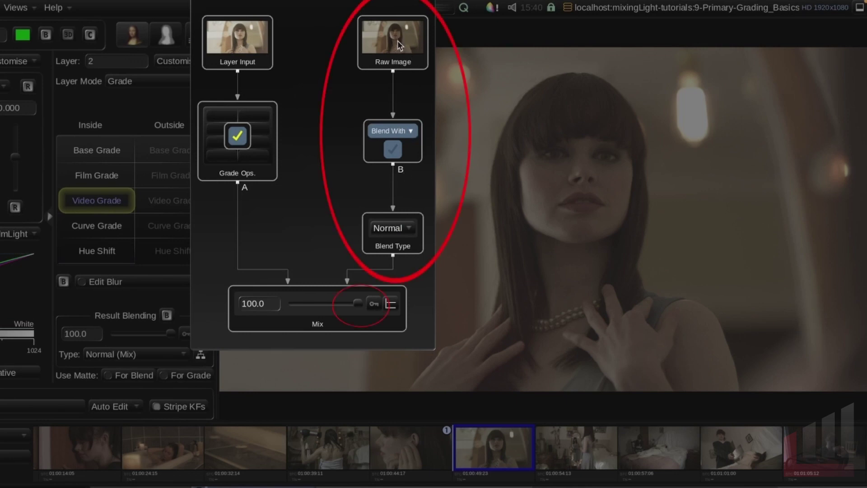
pyautogui.moveTo(358, 303); pyautogui.dragTo(280, 311)
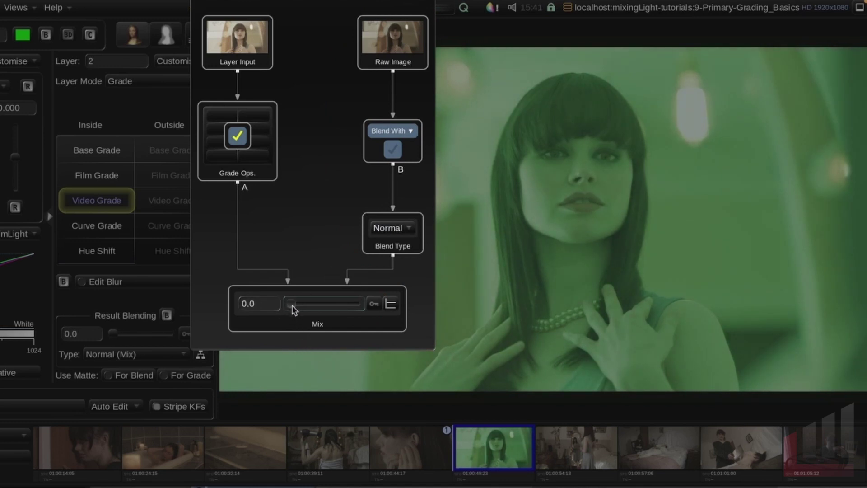
pyautogui.moveTo(293, 309); pyautogui.dragTo(328, 311)
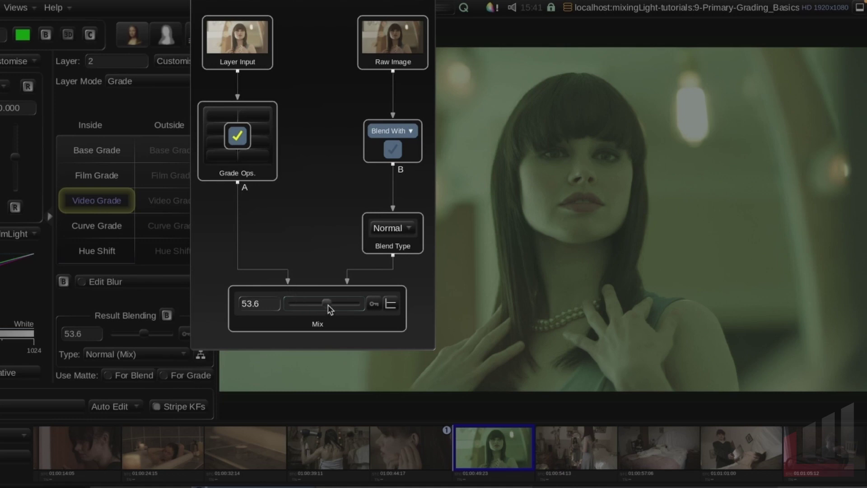
pyautogui.moveTo(328, 309); pyautogui.dragTo(290, 309)
pyautogui.click(392, 131)
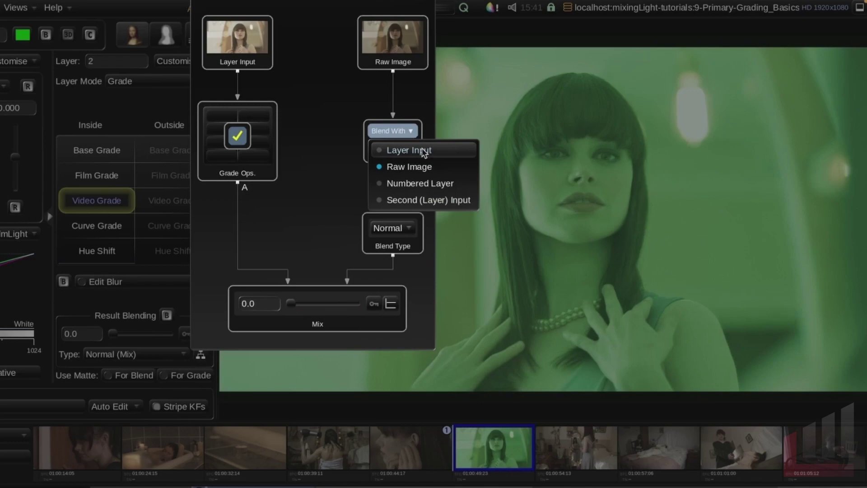
pyautogui.click(423, 151)
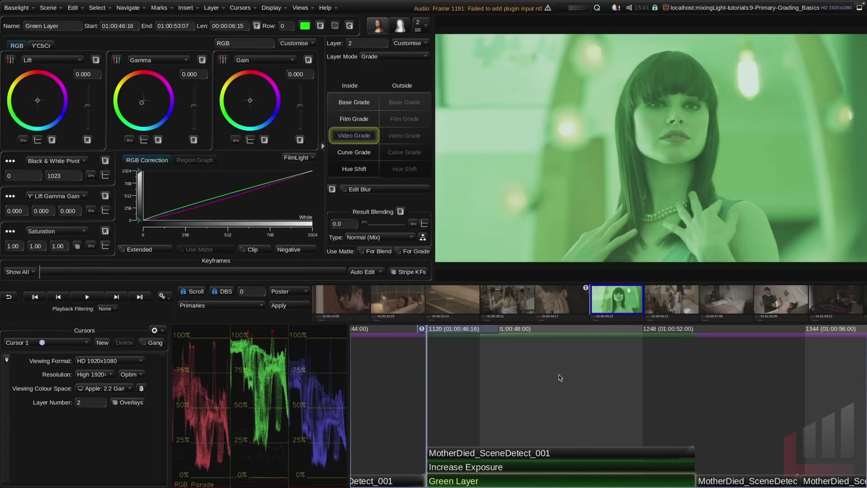
# Step: Add a third layer named 'Circle Shape'
pyautogui.hotkey('ctrl', 'l')
pyautogui.click(63, 28)
pyautogui.write('Circle')
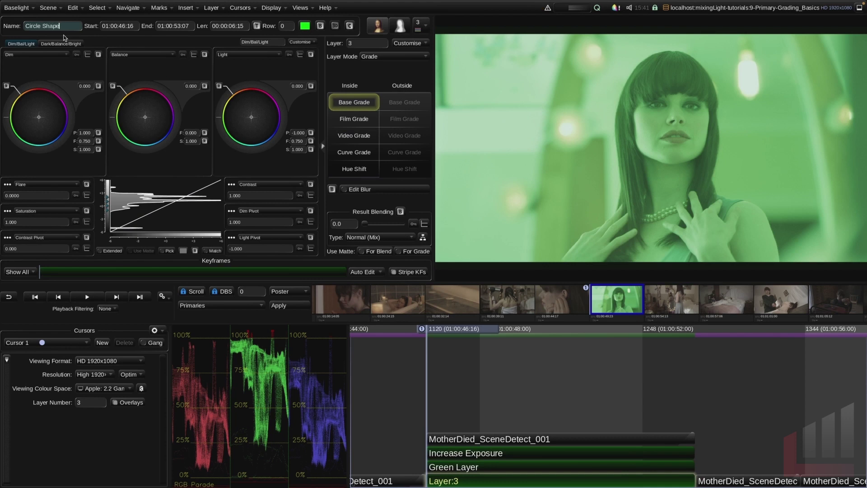
pyautogui.write(' Shape')
pyautogui.press('Return')
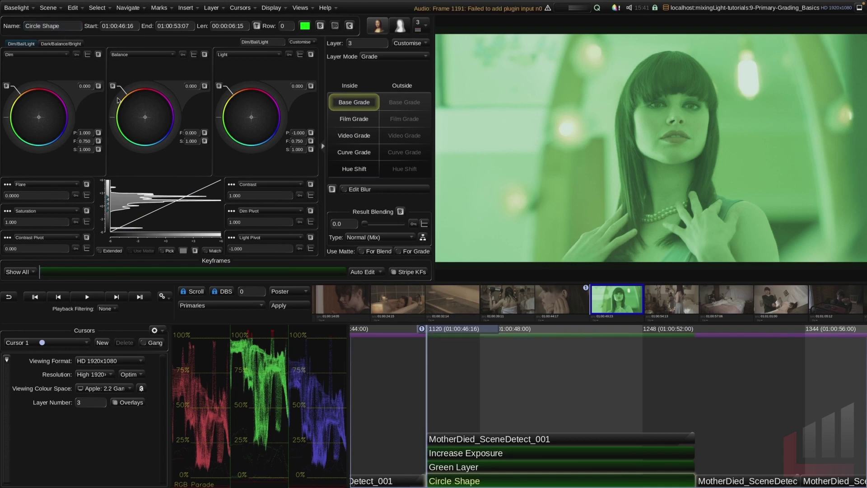
# Step: Add a shape layer with a Vignette quickshape at Feather Radius 0, then return to Circle Shape
pyautogui.hotkey('ctrl', 'shift', 's')
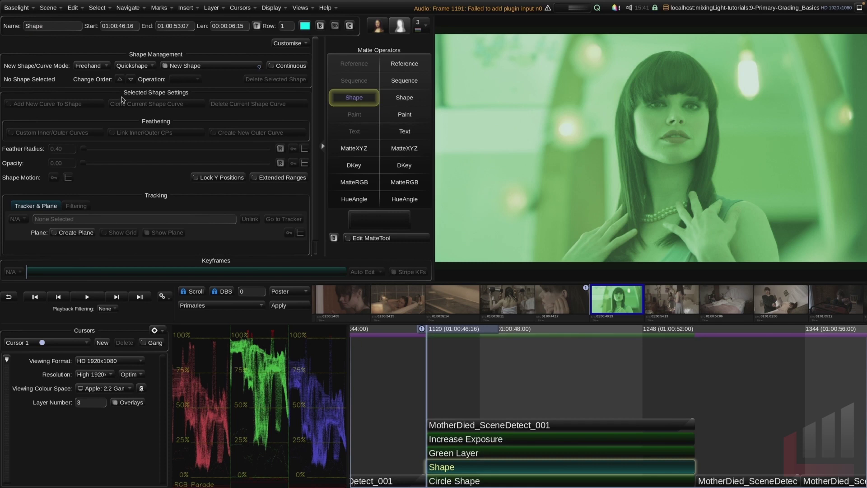
pyautogui.click(136, 66)
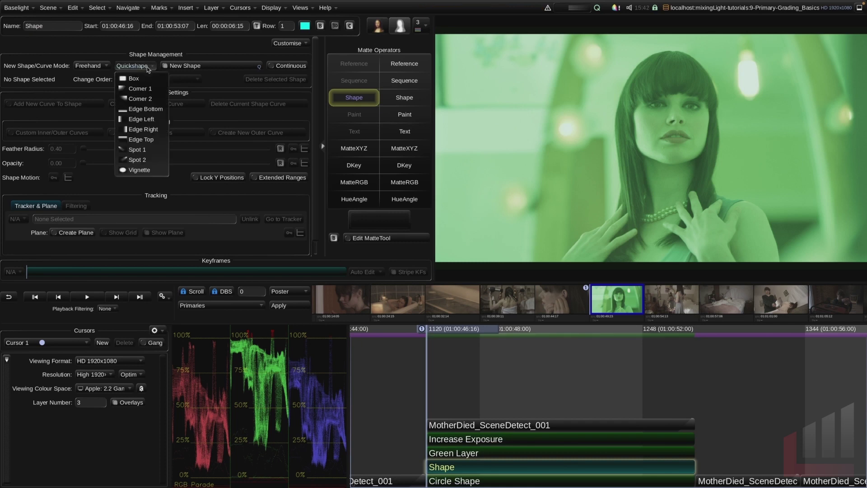
pyautogui.click(140, 170)
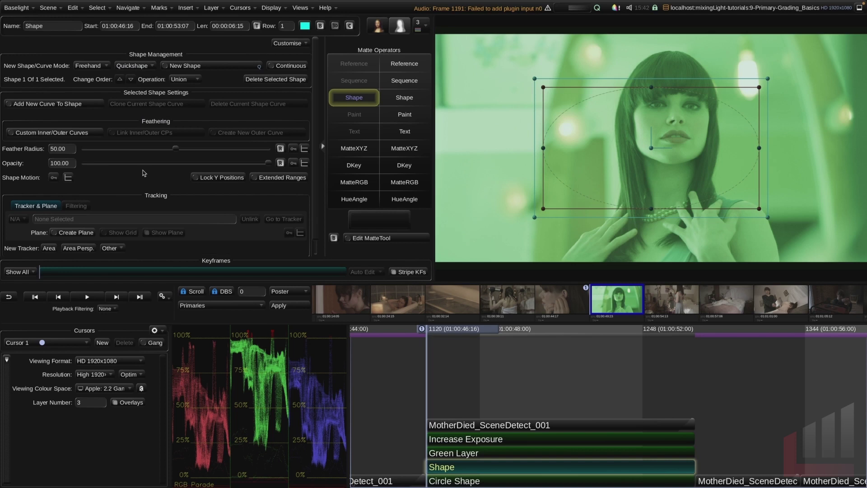
pyautogui.moveTo(176, 153); pyautogui.dragTo(59, 154)
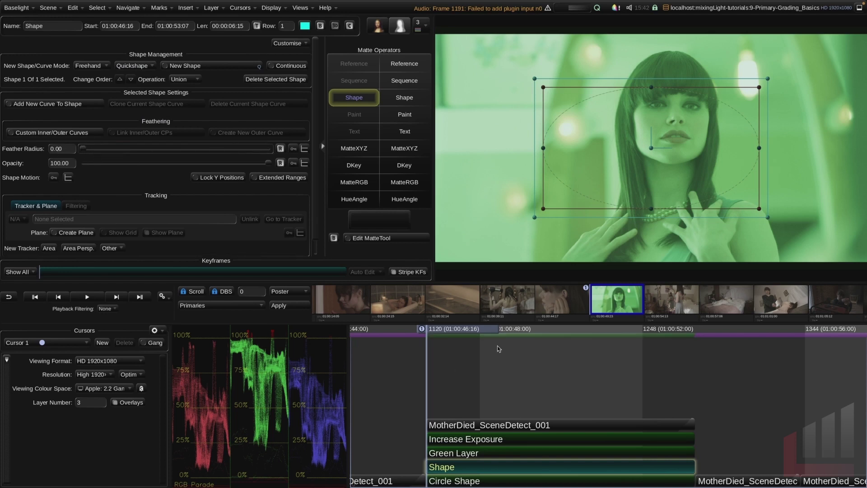
pyautogui.press('Down')
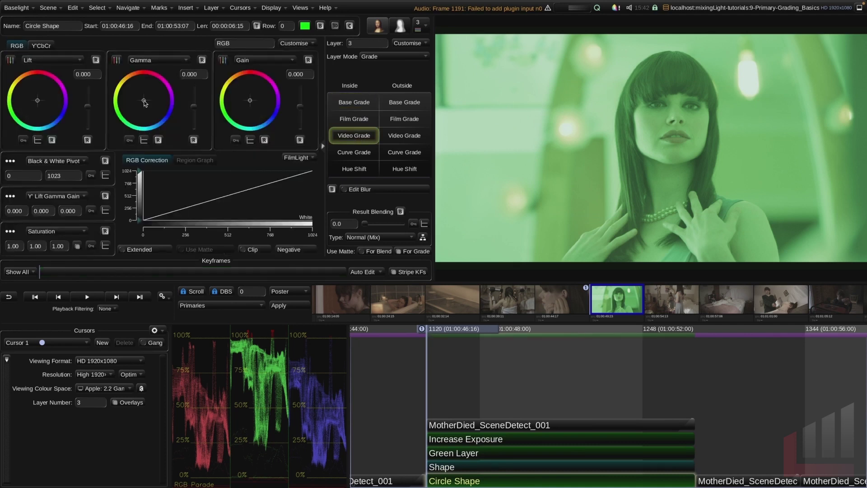
# Step: Nudge the Circle Shape layer's Gamma slightly brighter and open its blend routing graph
pyautogui.moveTo(143, 102); pyautogui.dragTo(145, 101)
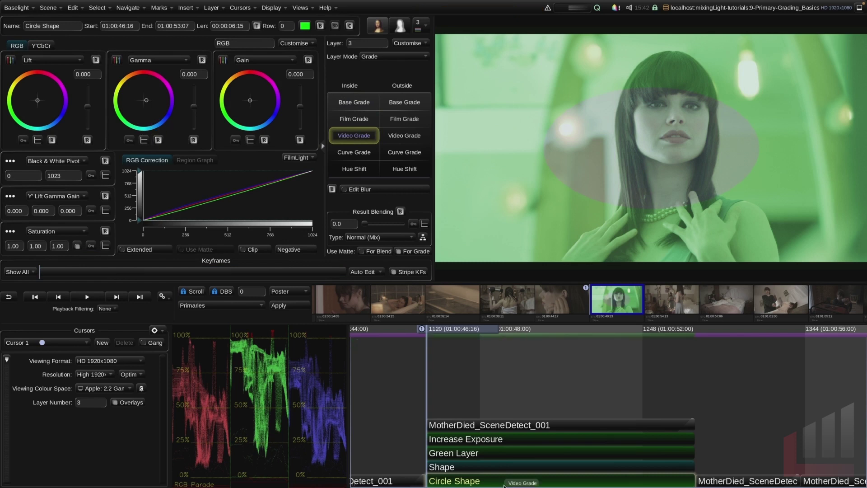
pyautogui.click(423, 238)
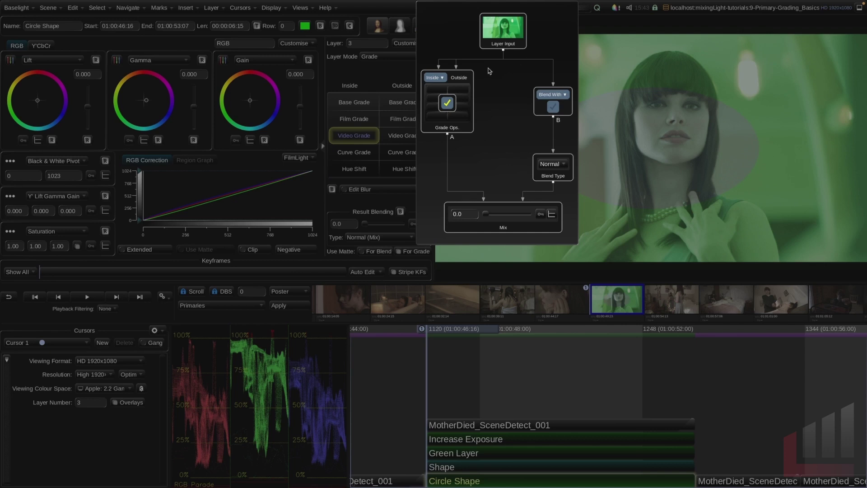
# Step: Set the Inside grade input to Raw Image, test raising the Mix, then return it to 0.0
pyautogui.click(443, 80)
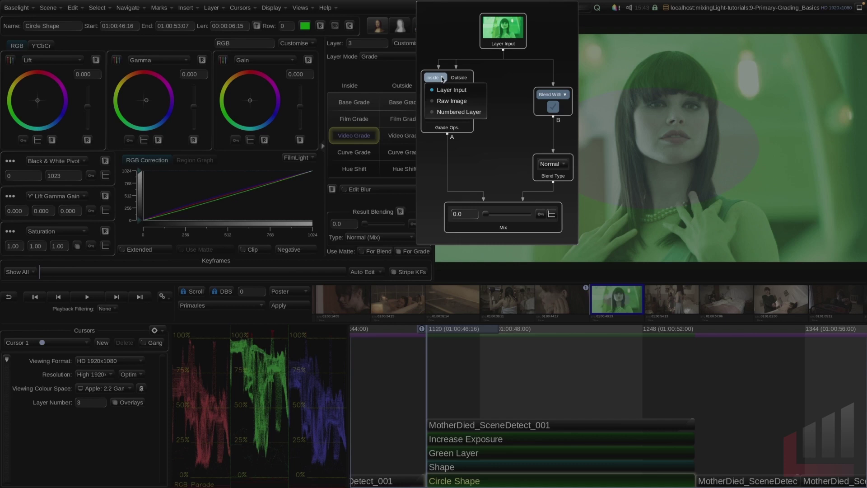
pyautogui.click(457, 100)
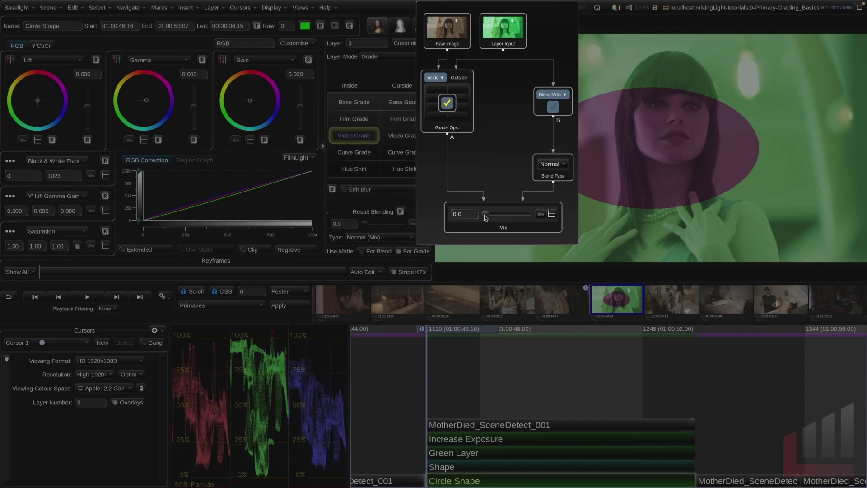
pyautogui.moveTo(486, 216); pyautogui.dragTo(527, 217)
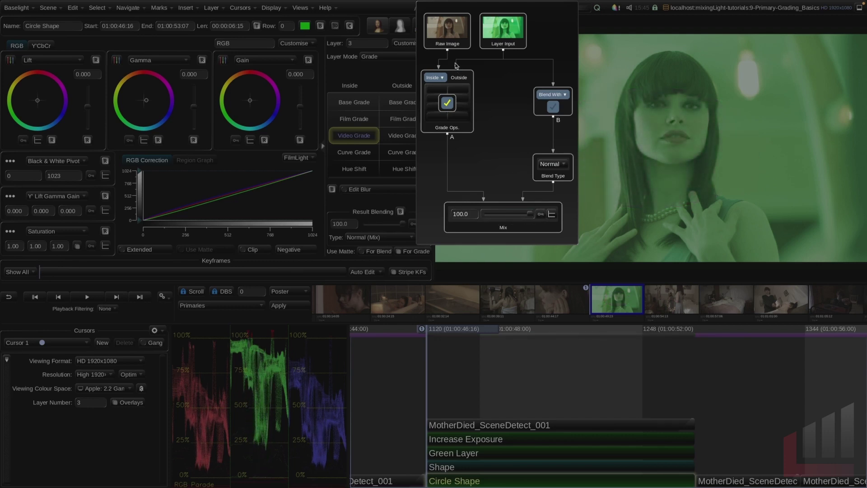
pyautogui.moveTo(530, 215); pyautogui.dragTo(471, 225)
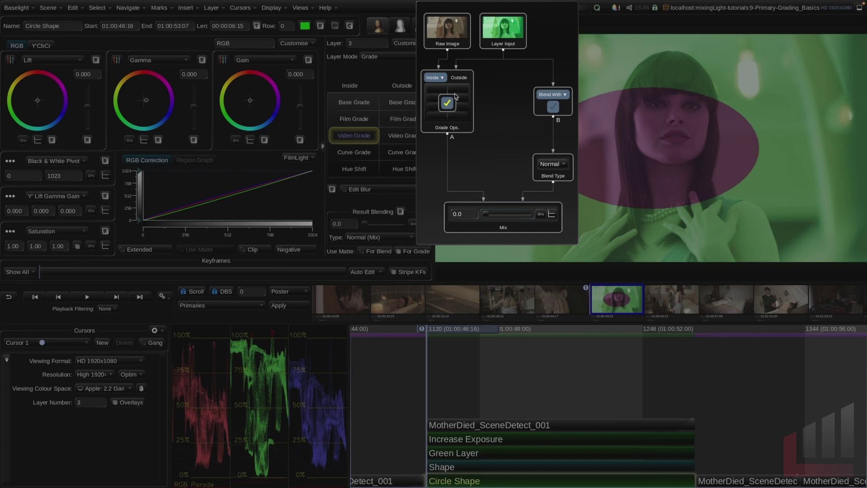
# Step: Set the grade input to Numbered Layer, using Layer 1 (Increase Exposure)
pyautogui.click(442, 78)
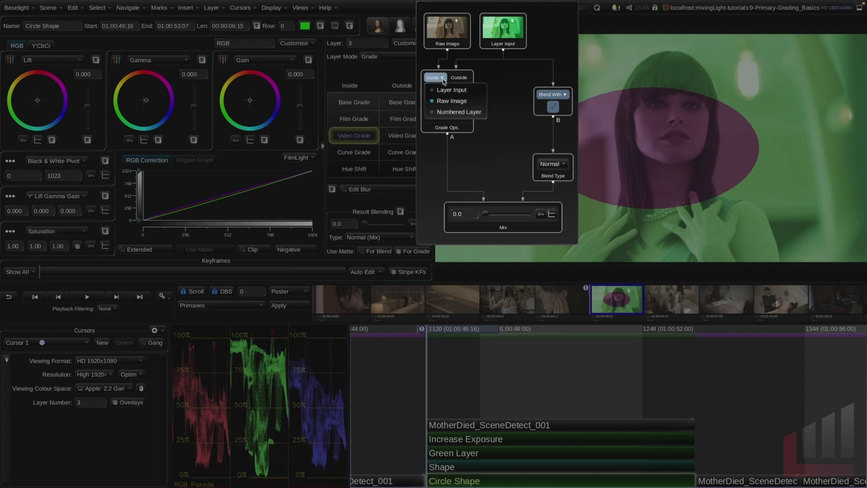
pyautogui.click(455, 113)
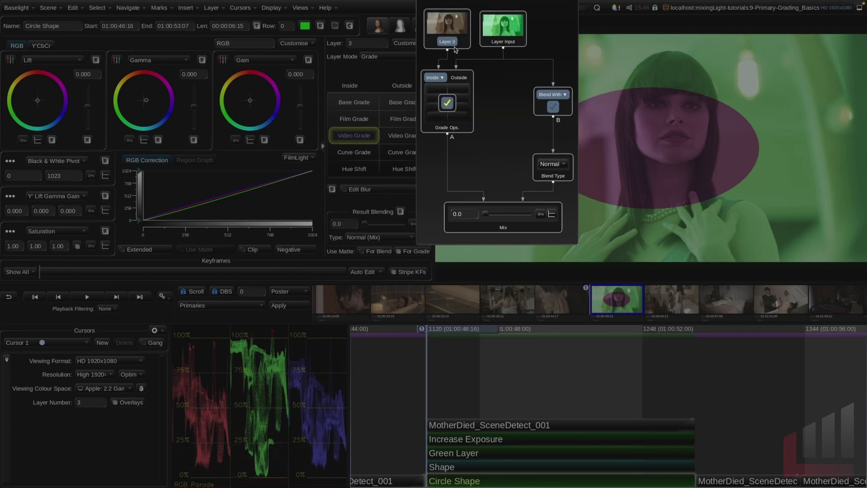
pyautogui.click(447, 42)
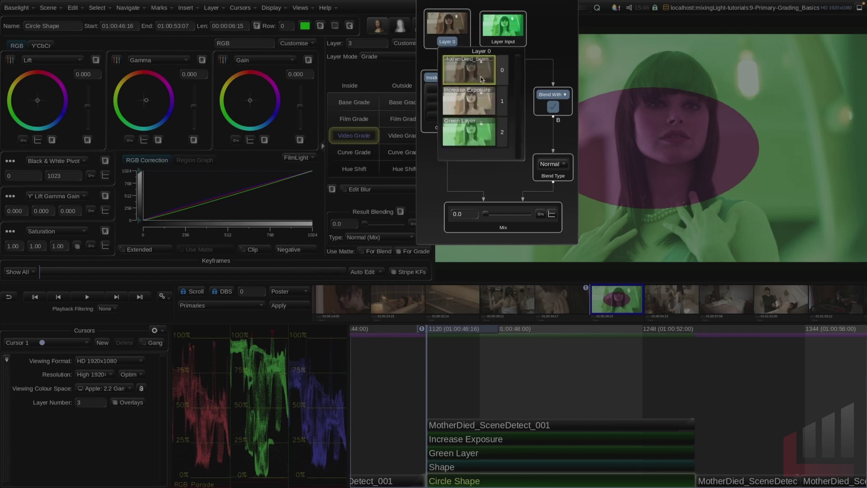
pyautogui.click(477, 106)
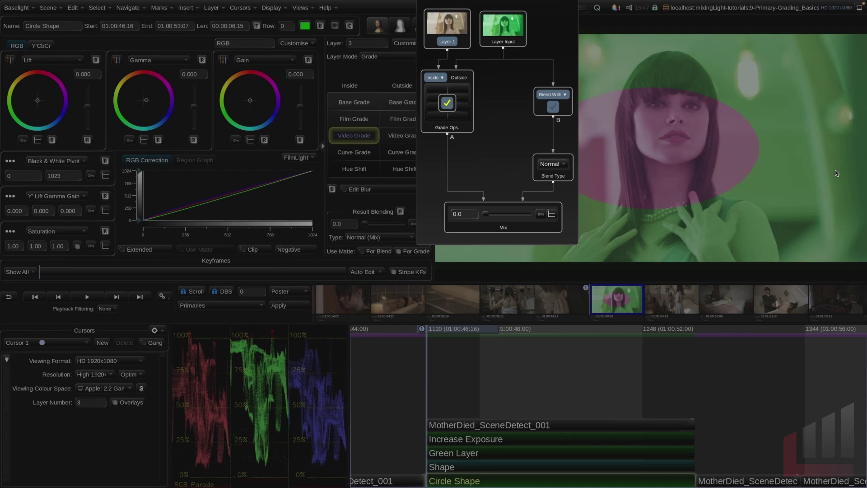
# Step: Blend with the Raw Image using Multiply at 26.8 mix, then close the blend graph
pyautogui.click(550, 95)
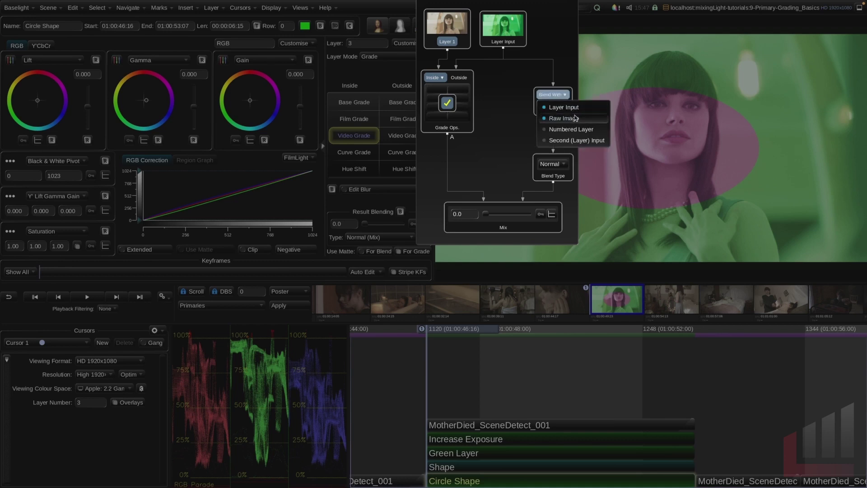
pyautogui.click(560, 118)
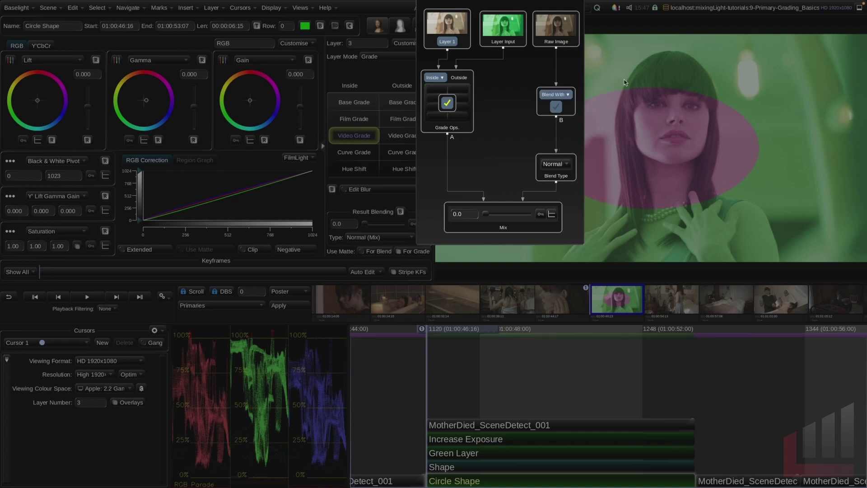
pyautogui.click(569, 167)
pyautogui.click(605, 174)
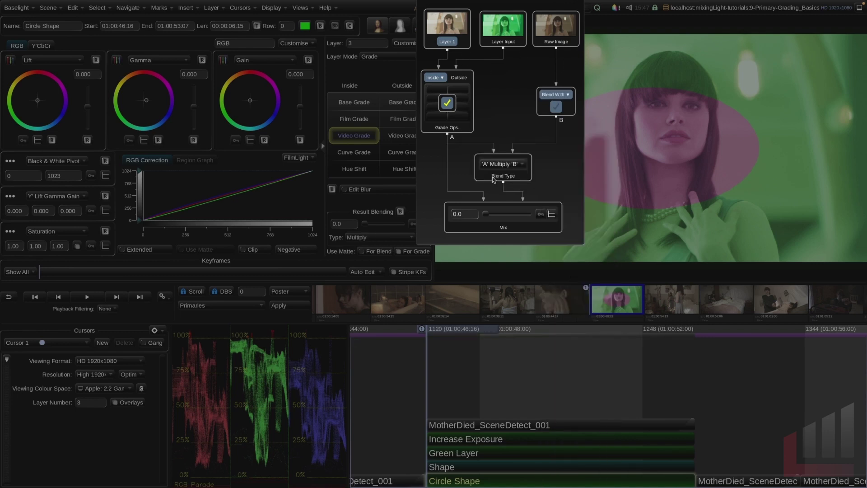
pyautogui.moveTo(485, 214); pyautogui.dragTo(497, 214)
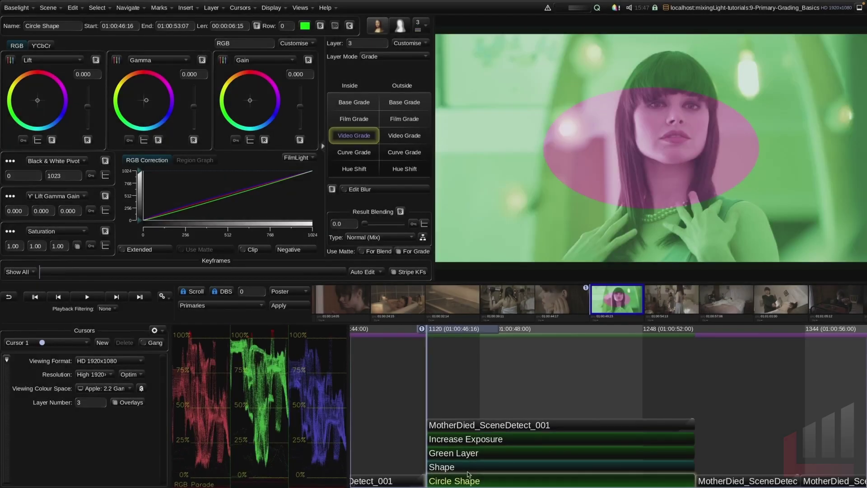
pyautogui.click(470, 466)
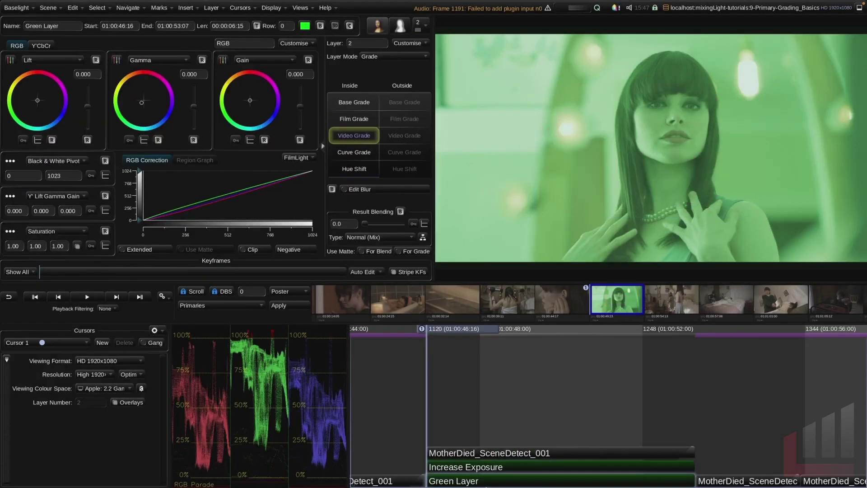
pyautogui.click(487, 482)
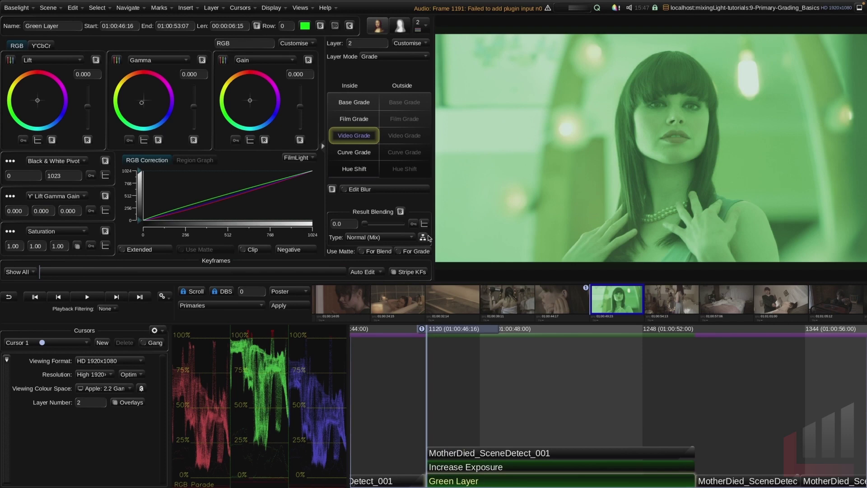
pyautogui.click(423, 237)
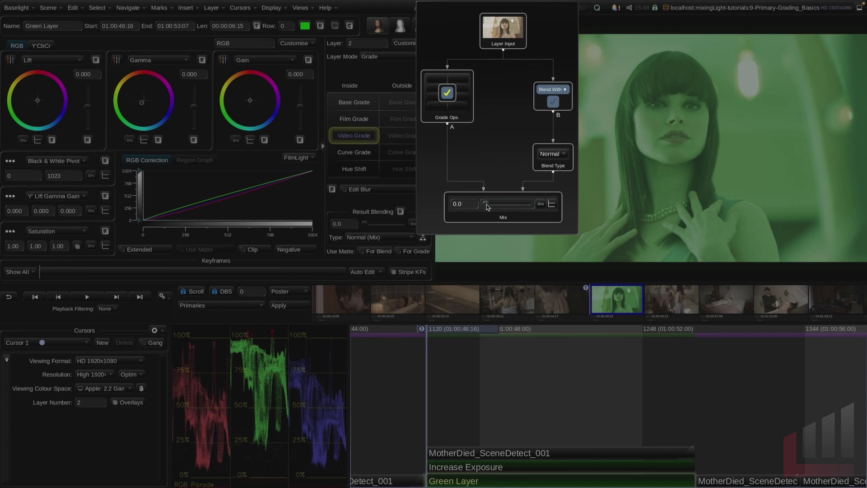
pyautogui.moveTo(486, 203); pyautogui.dragTo(531, 203)
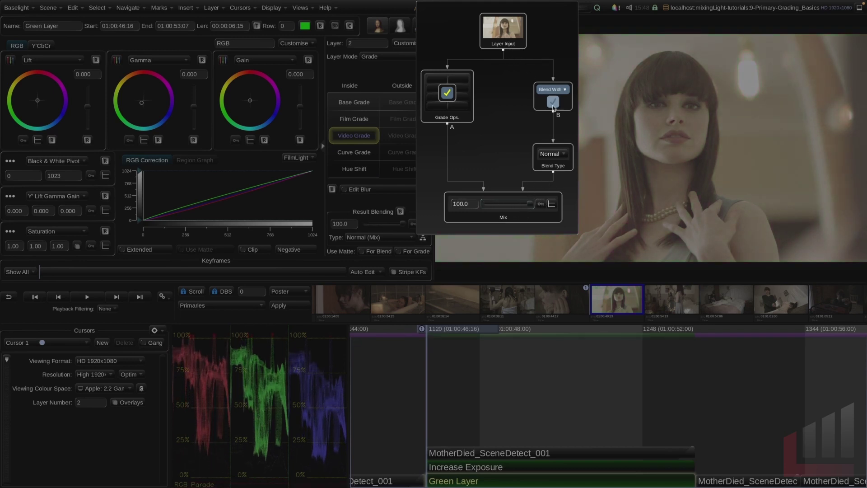
pyautogui.moveTo(531, 207); pyautogui.dragTo(480, 206)
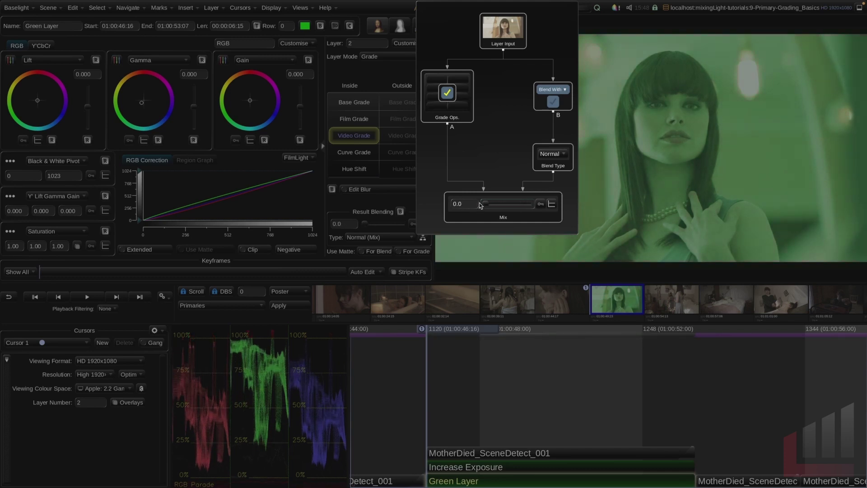
pyautogui.click(522, 342)
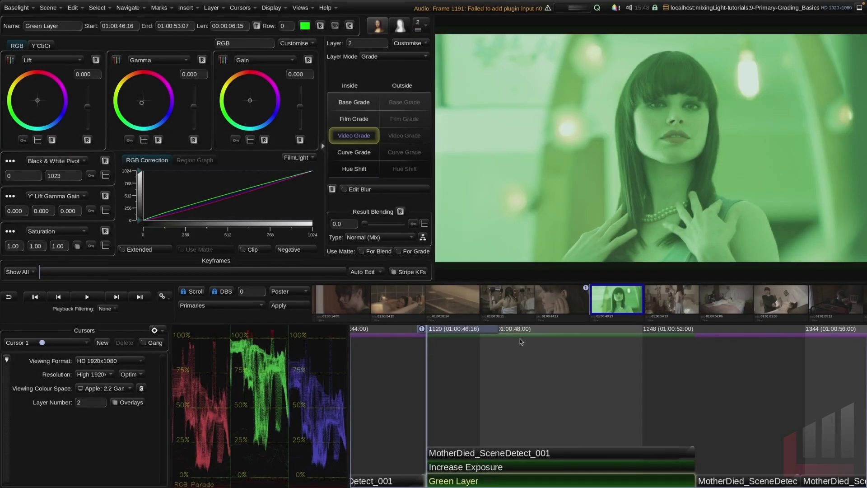